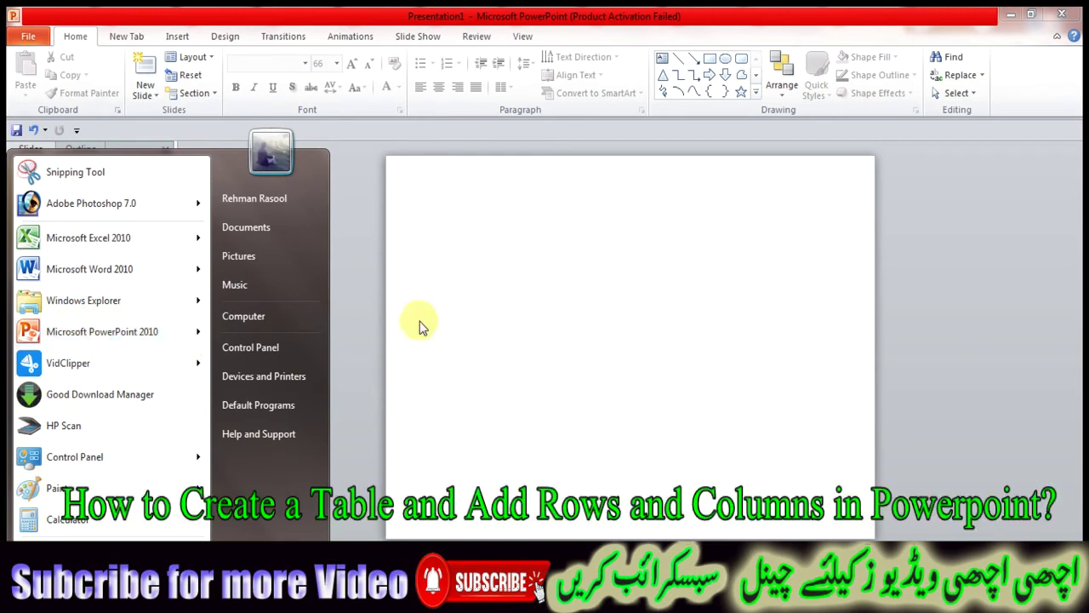
# - Dismiss the Start menu and open the Table size grid from the Insert tab
pyautogui.click(514, 298)
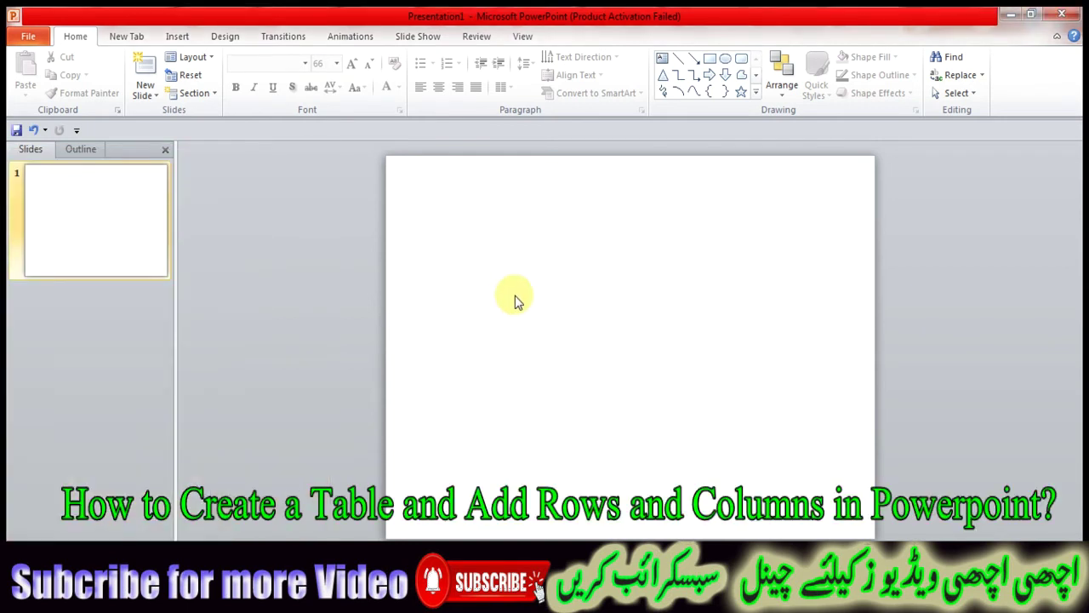
pyautogui.click(177, 37)
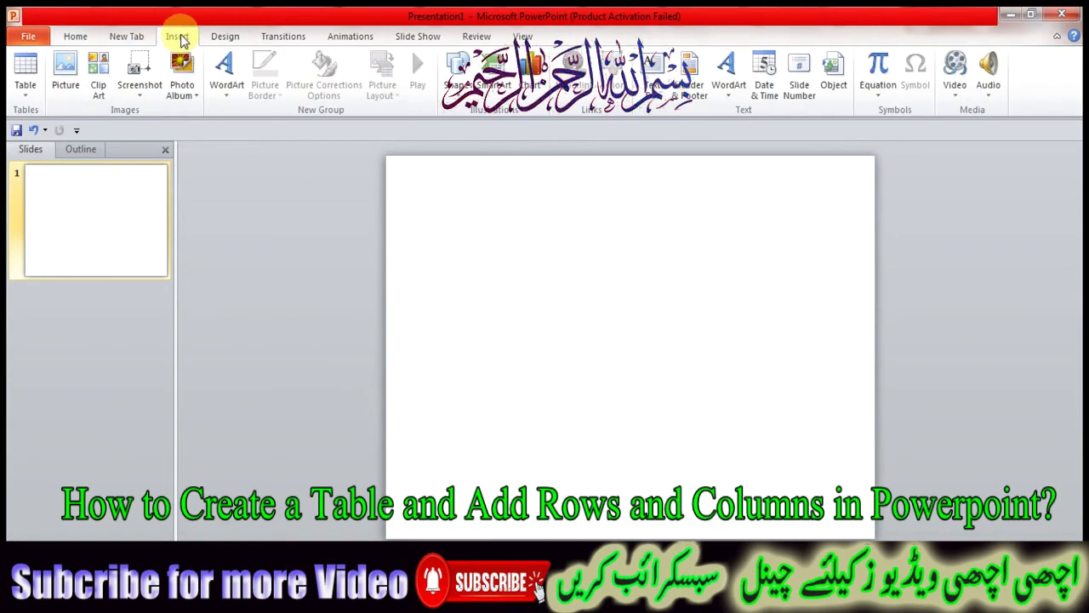
pyautogui.click(30, 96)
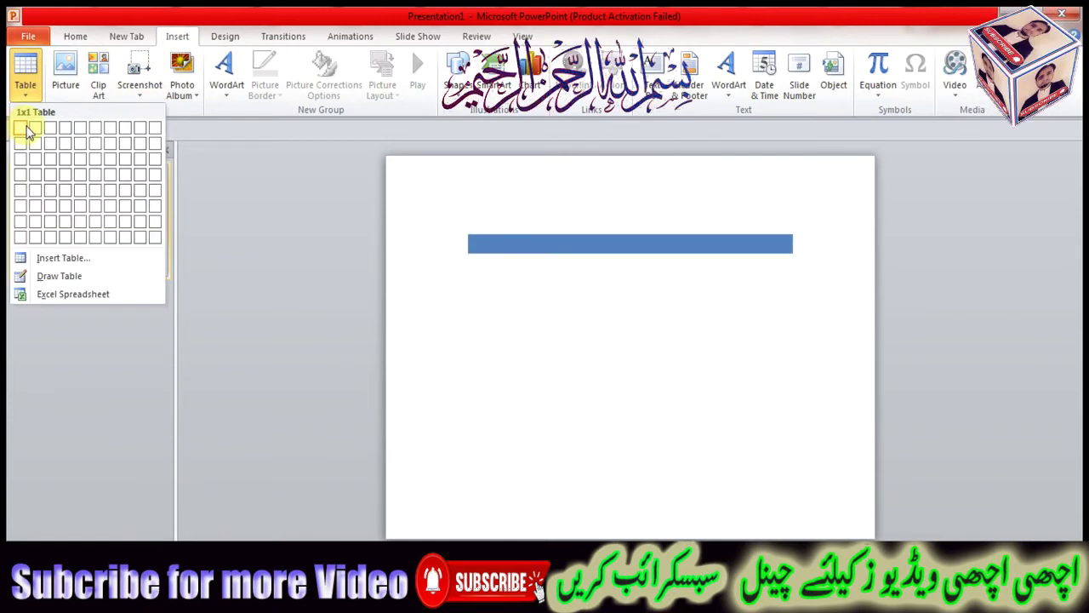
# - Insert a 4x1 table and apply the black gridded table style from the styles gallery
pyautogui.click(71, 129)
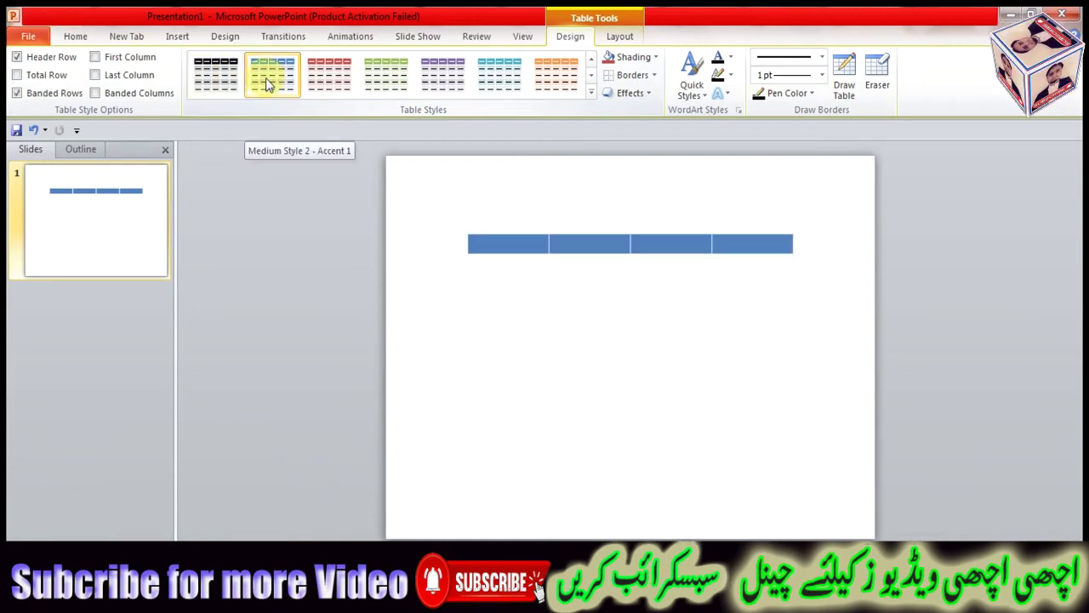
pyautogui.click(592, 75)
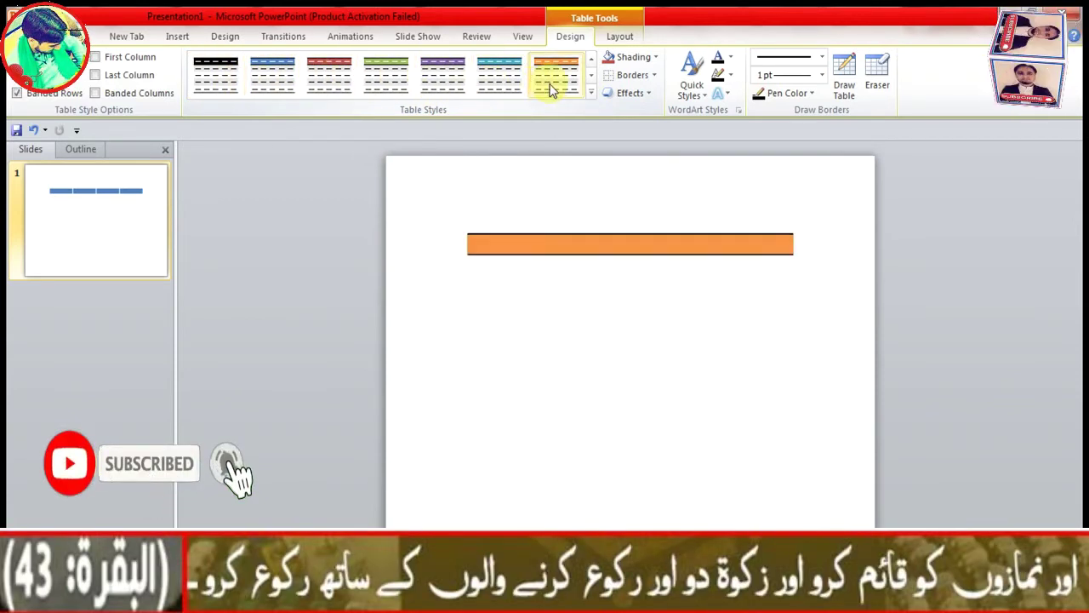
pyautogui.click(591, 75)
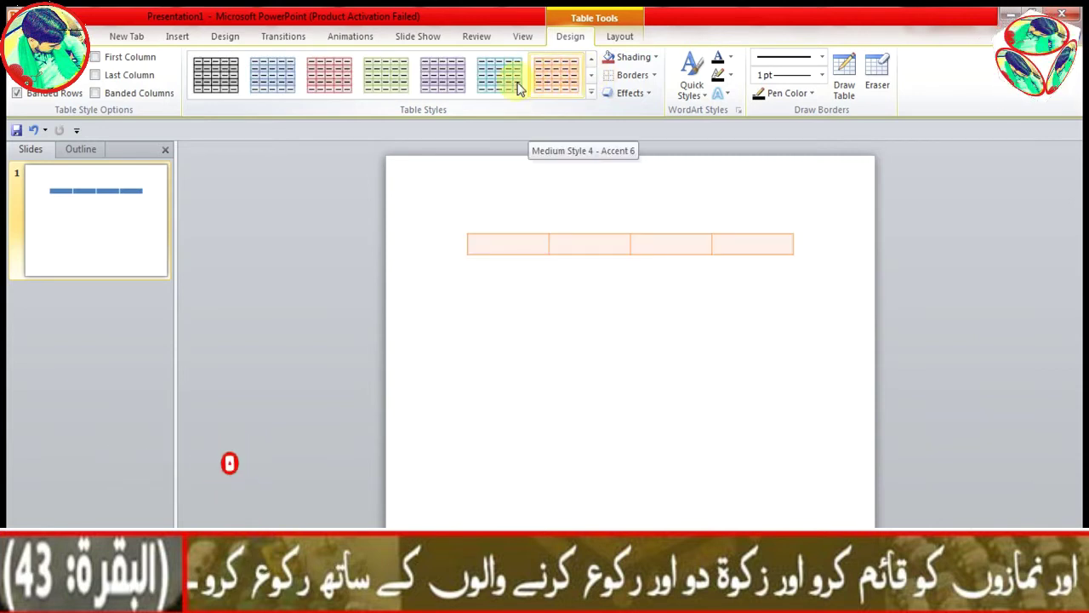
pyautogui.click(219, 73)
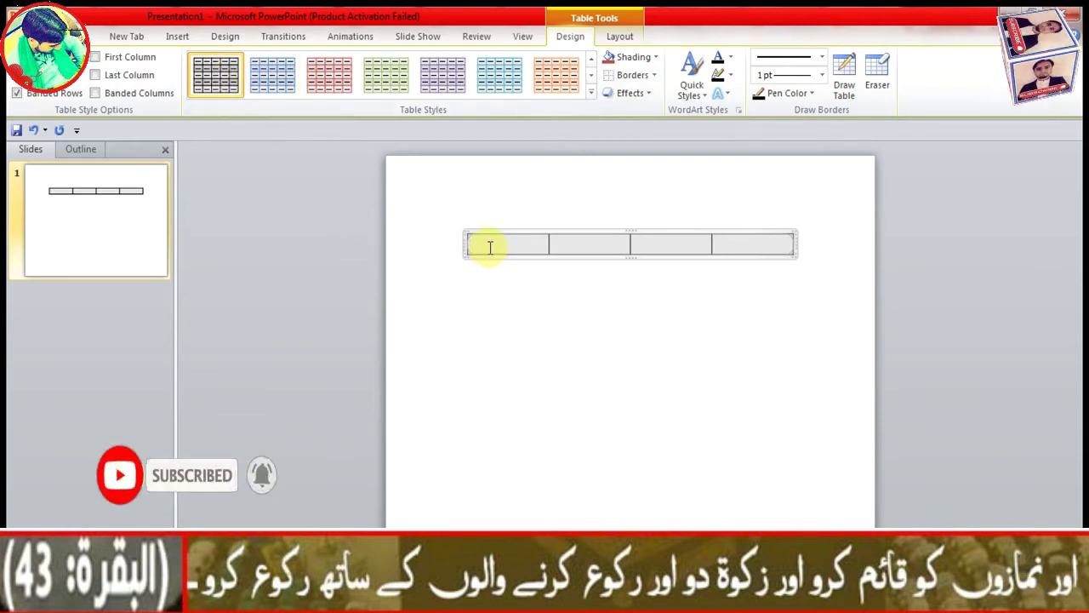
# - Insert four columns to the right of the four selected cells, then select all eight cells
pyautogui.moveTo(490, 246); pyautogui.dragTo(781, 271)
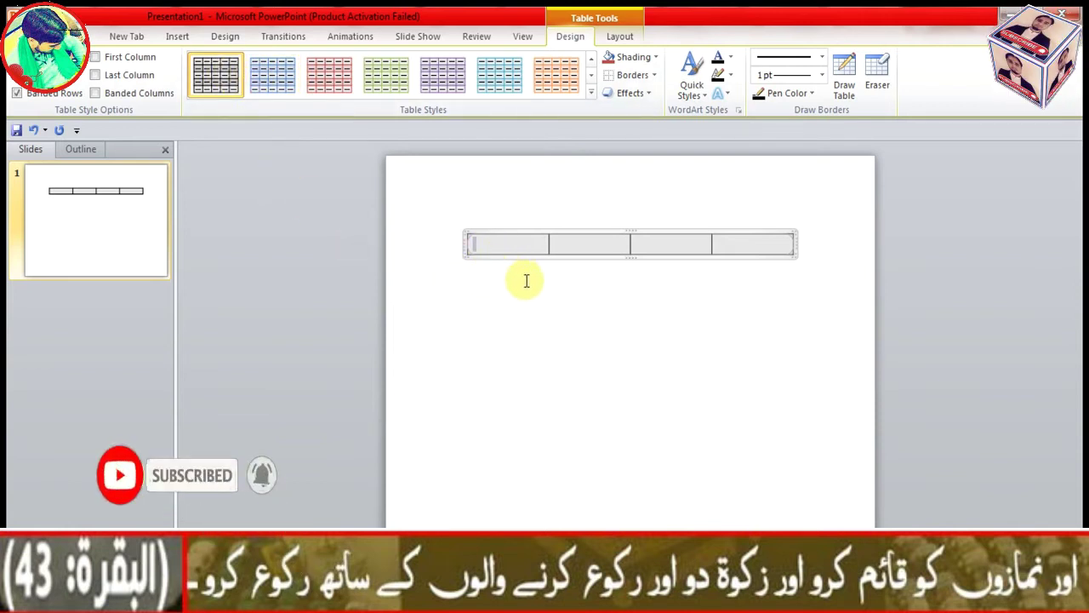
pyautogui.rightClick(776, 248)
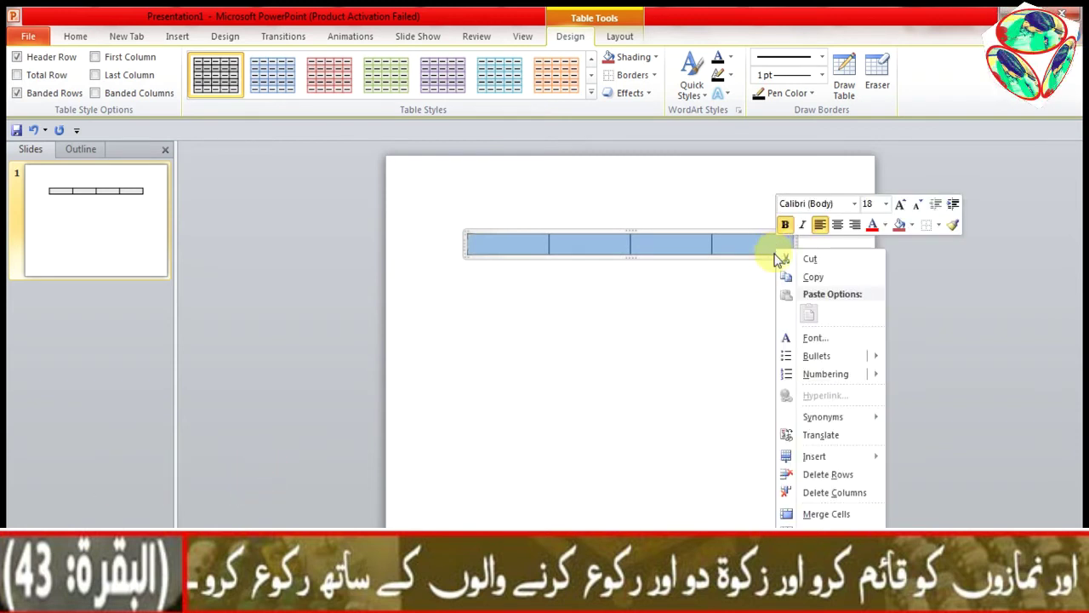
pyautogui.moveTo(814, 456)
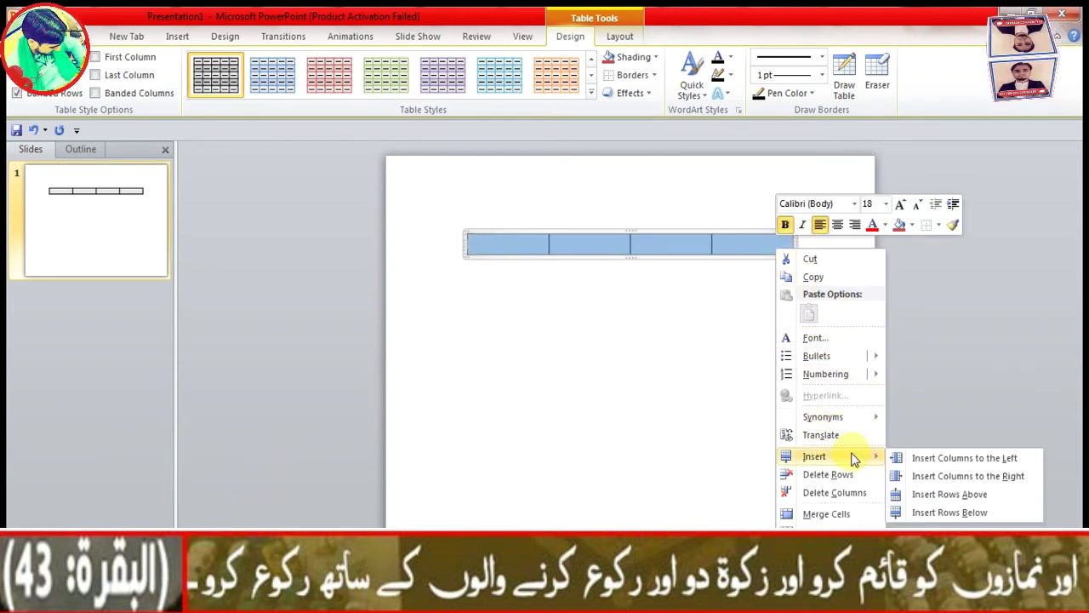
pyautogui.click(942, 475)
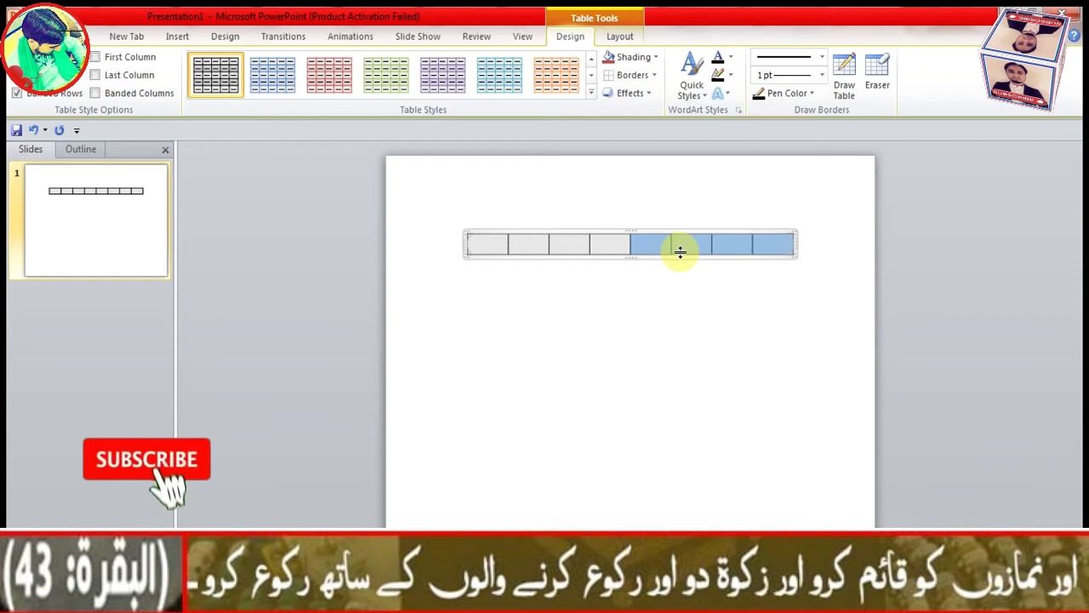
pyautogui.click(601, 243)
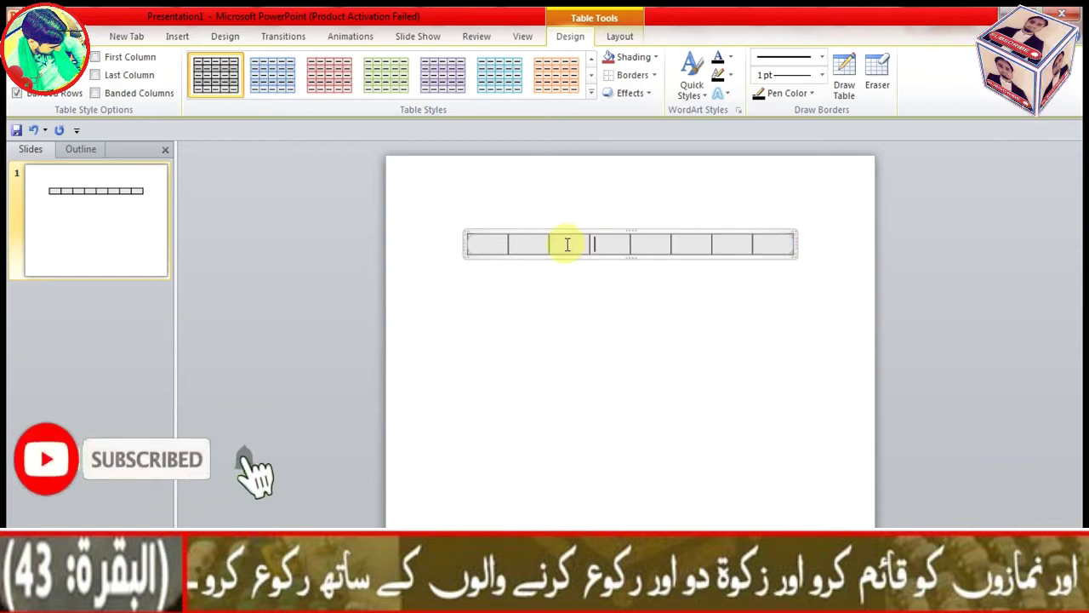
pyautogui.moveTo(479, 242); pyautogui.dragTo(810, 266)
# - Stretch the table row taller, then select the whole eight-column table and delete it
pyautogui.click(498, 244)
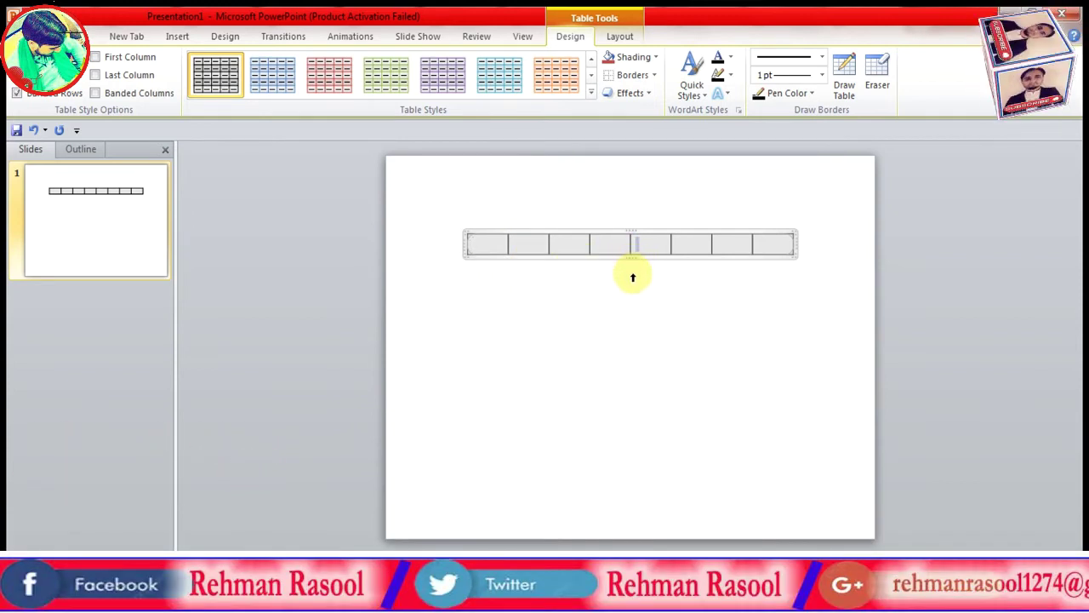
pyautogui.moveTo(629, 256); pyautogui.dragTo(623, 374)
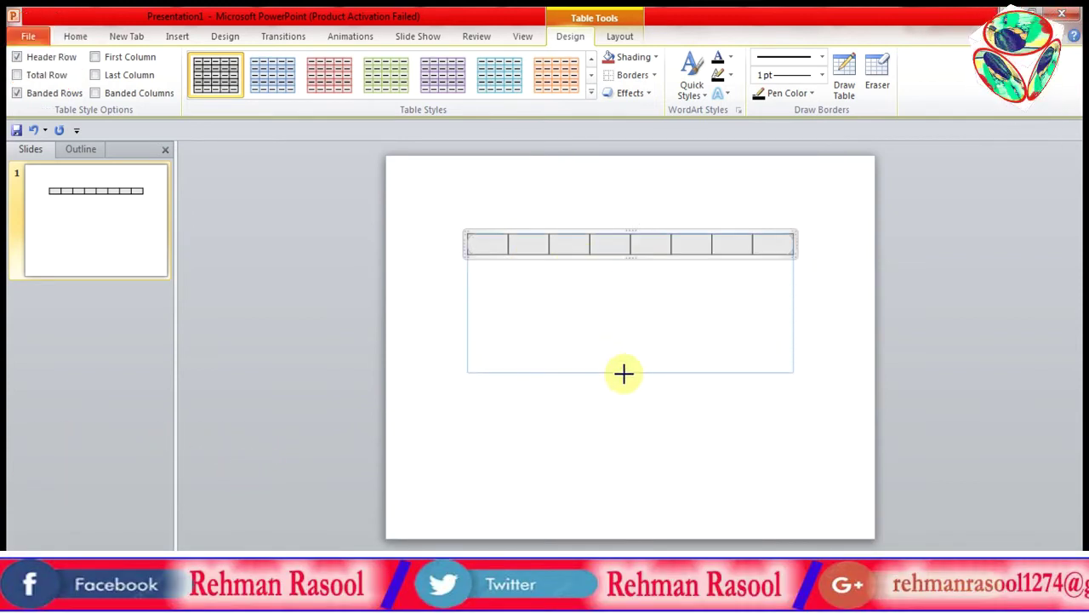
pyautogui.click(641, 421)
pyautogui.click(707, 307)
pyautogui.press('Delete')
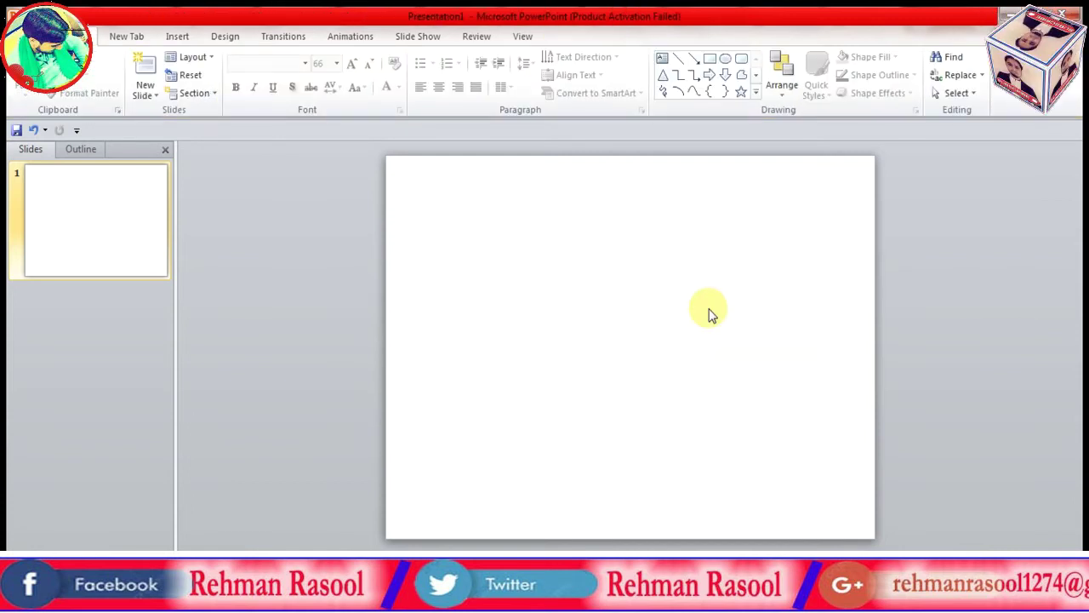
# - Insert a new 5-column, 2-row table from the Insert tab's Table grid
pyautogui.click(176, 38)
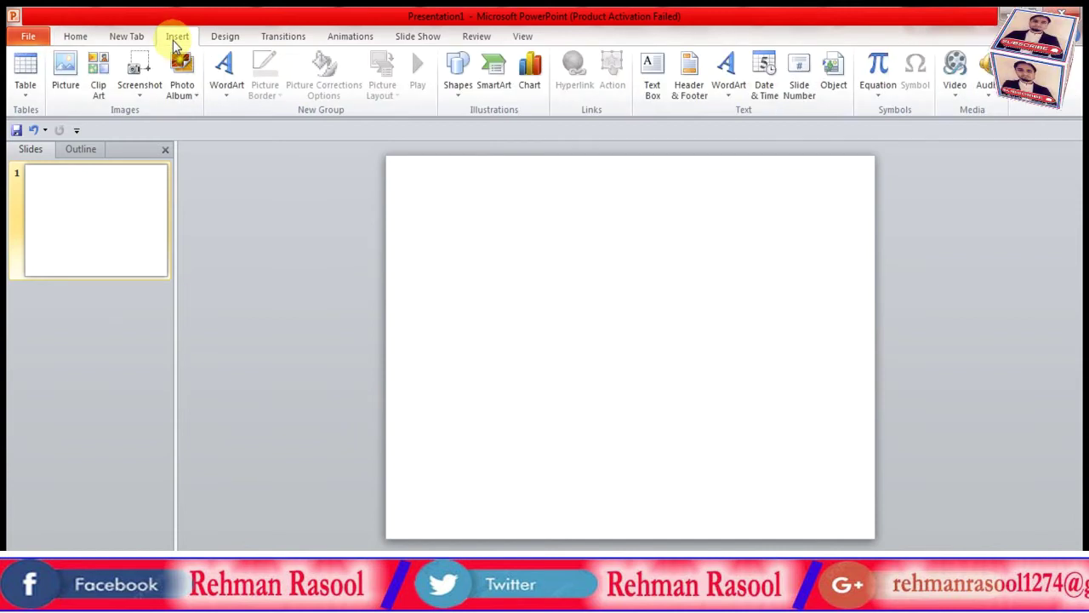
pyautogui.click(26, 89)
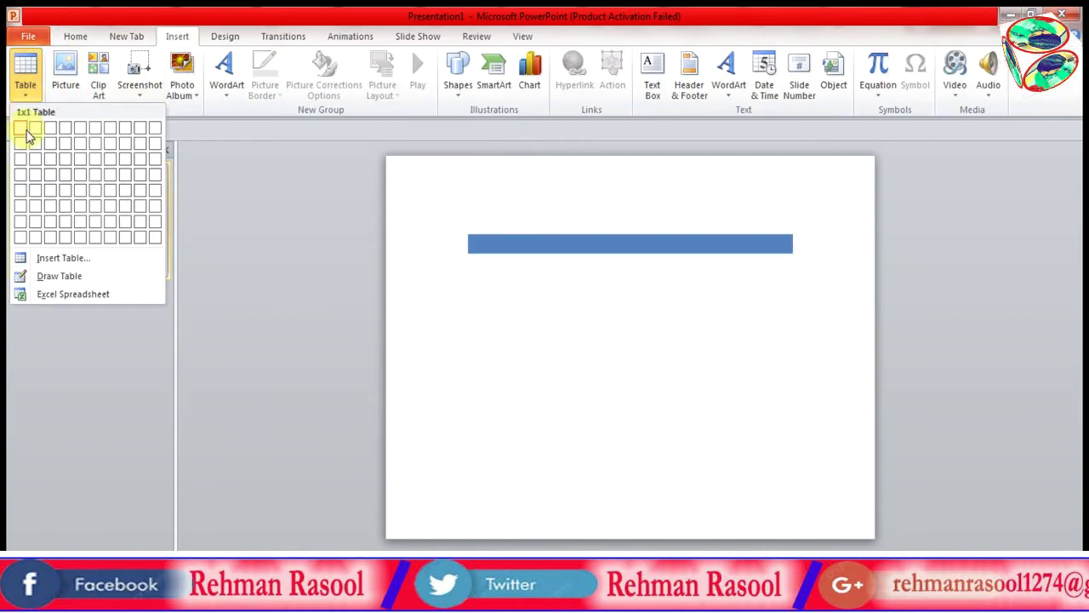
pyautogui.click(86, 148)
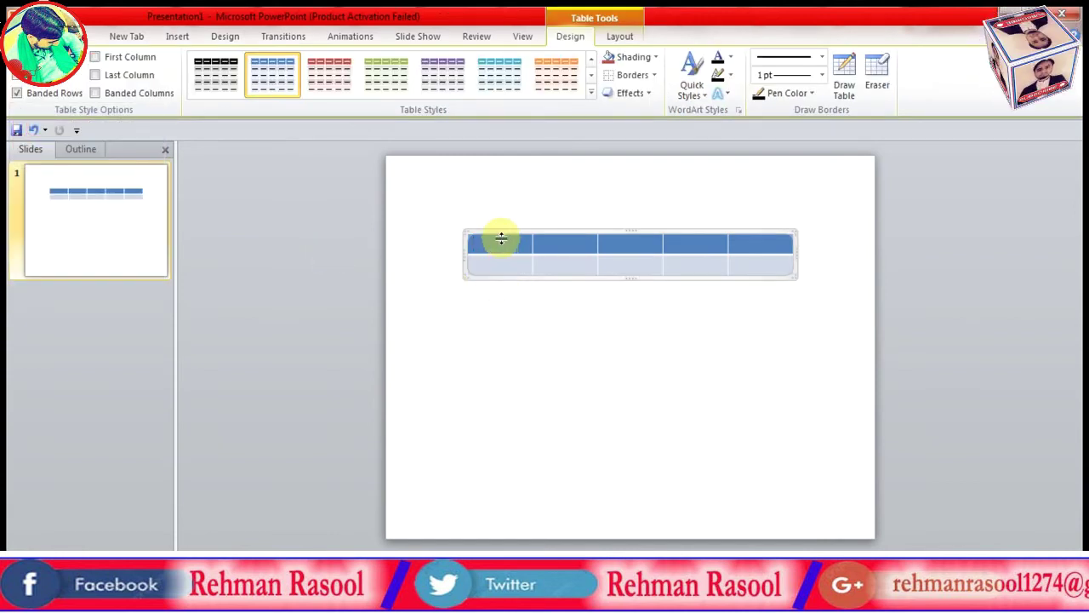
# - Type the headers Name, Subject, Roll Number, Marks and Grade, widening the Roll Number column to fit
pyautogui.write('Name Subje')
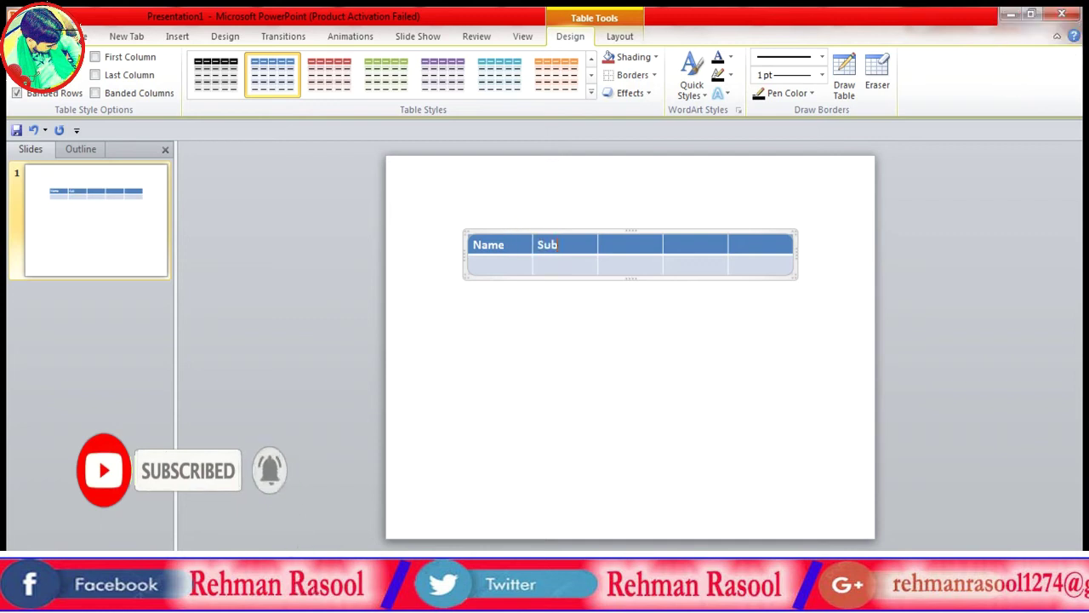
pyautogui.write('ct')
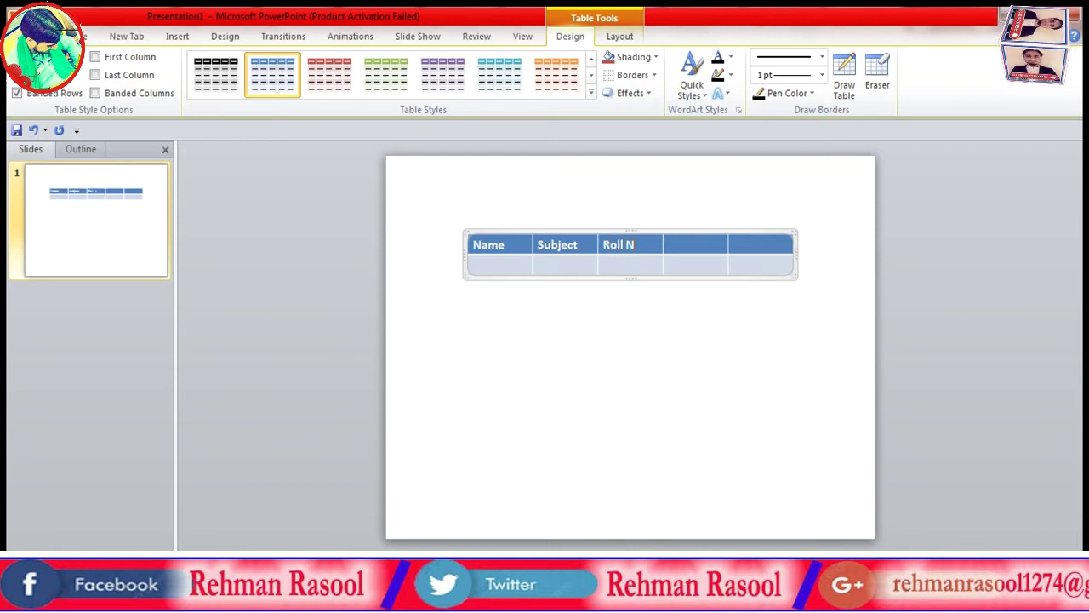
pyautogui.write('er')
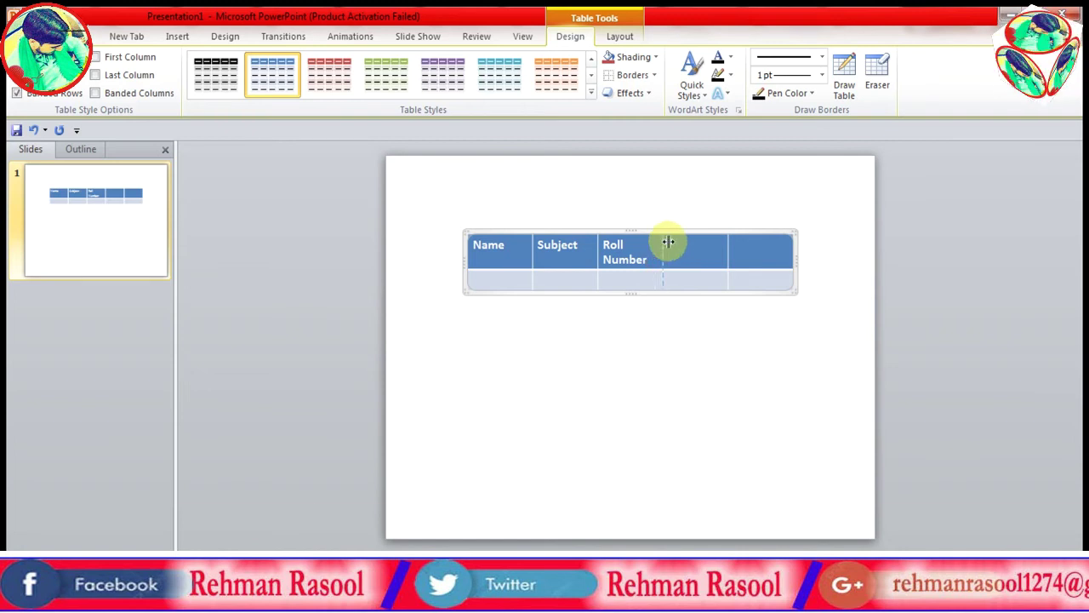
pyautogui.moveTo(668, 242); pyautogui.dragTo(679, 243)
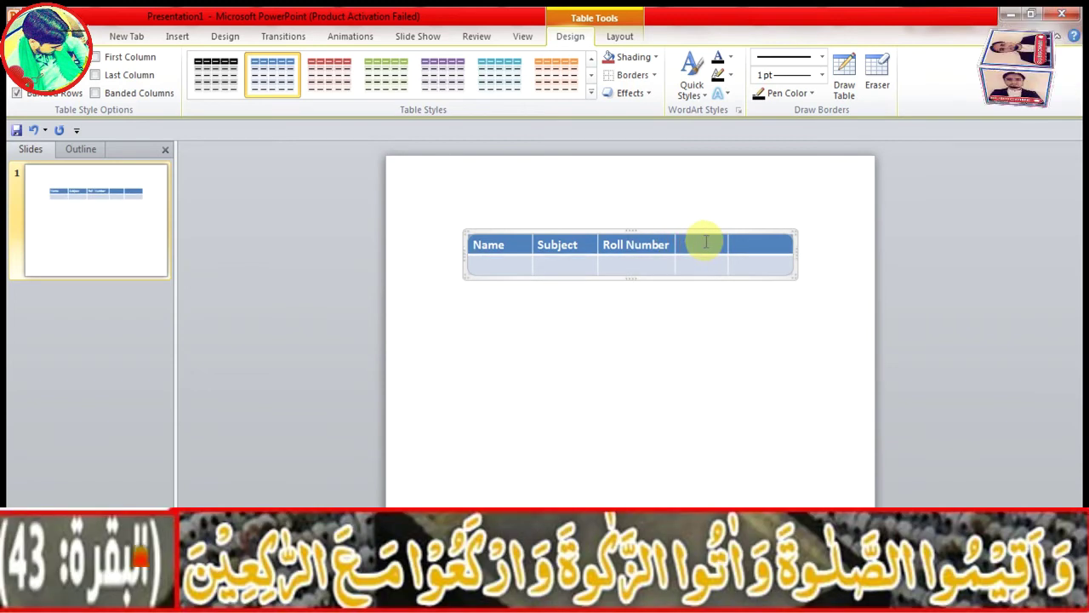
pyautogui.click(706, 242)
pyautogui.write('Mark')
pyautogui.click(757, 244)
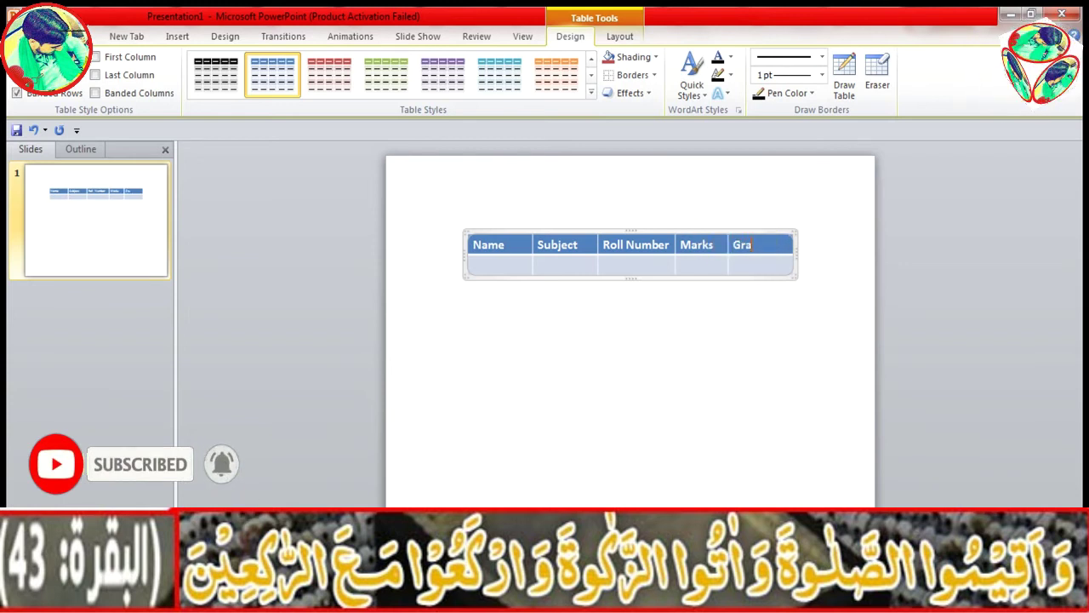
pyautogui.write('de')
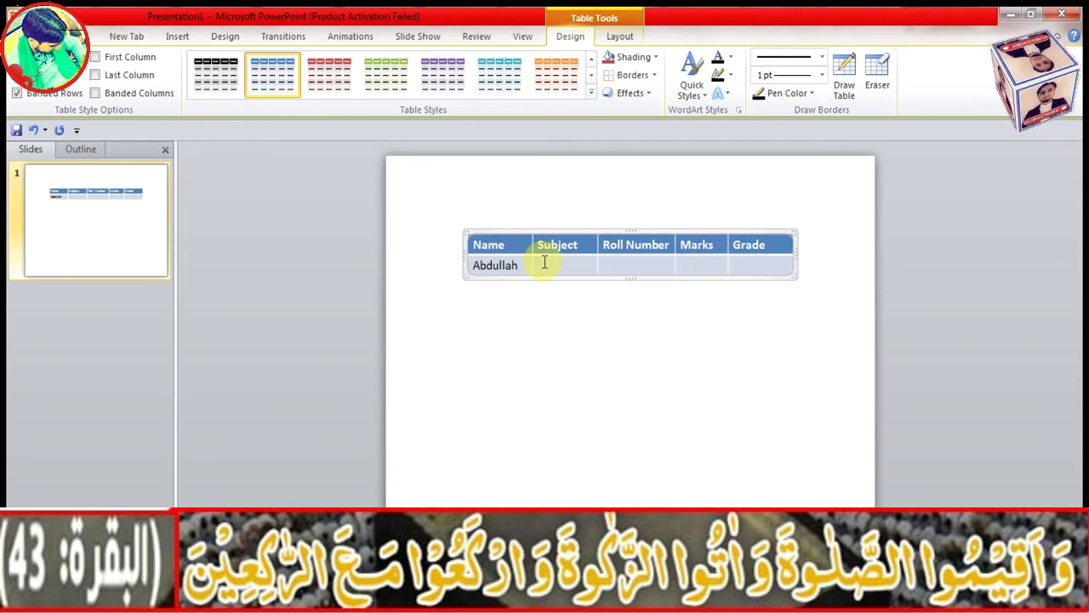
# - Enter Urdu, 03, 85 and A+ in the data row's remaining cells
pyautogui.write('Urdu')
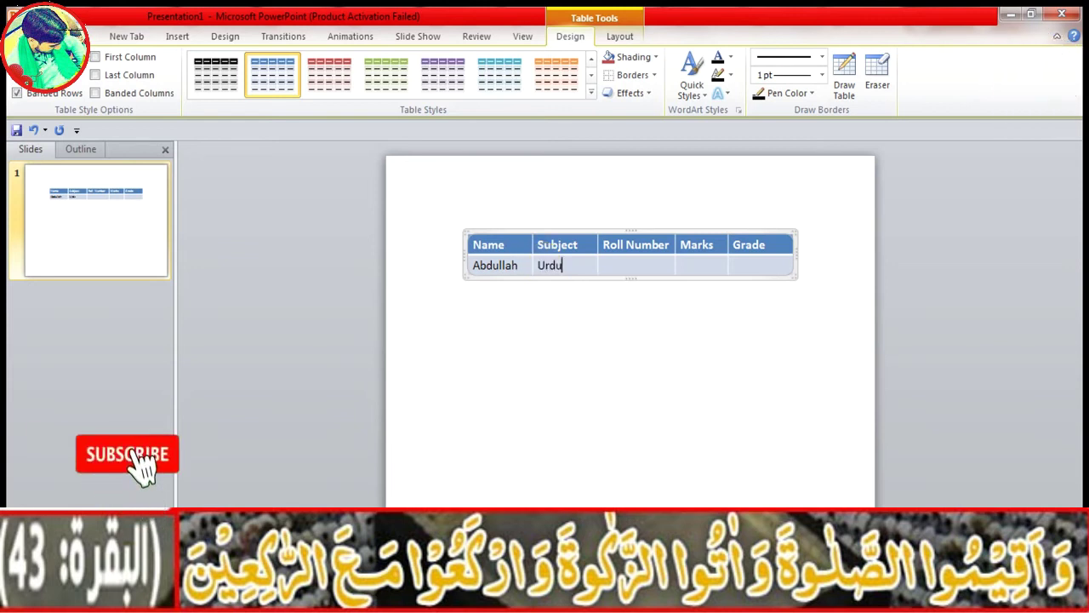
pyautogui.click(620, 262)
pyautogui.write('03')
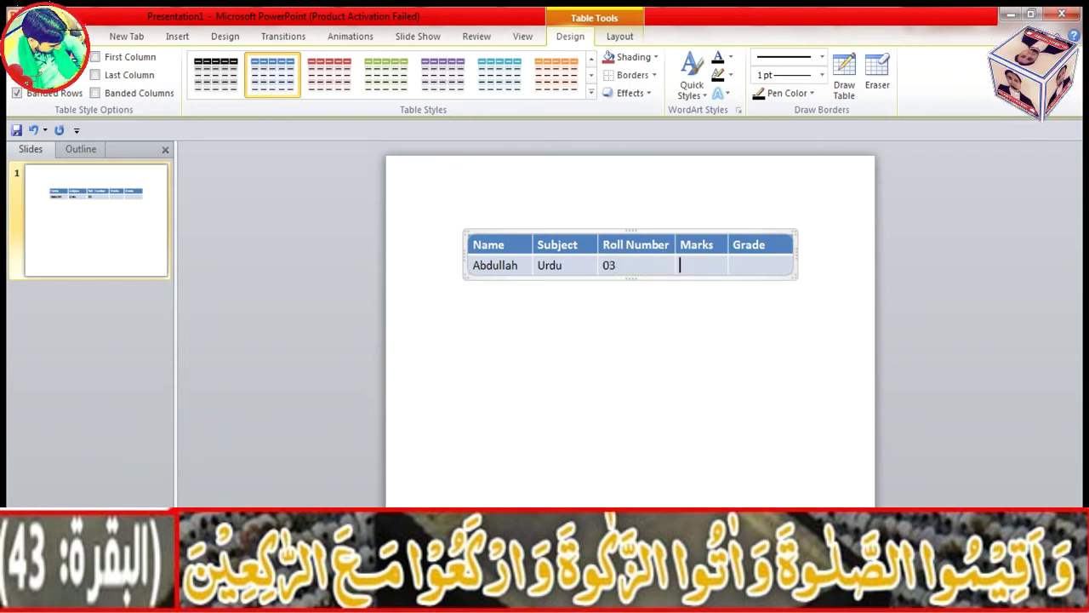
pyautogui.write('85')
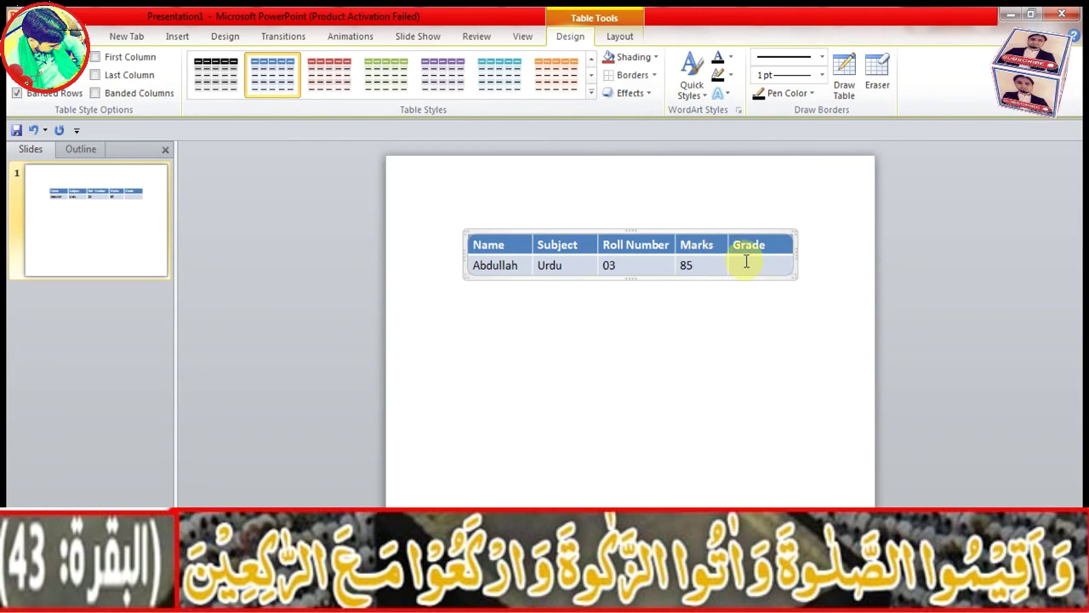
pyautogui.write('A')
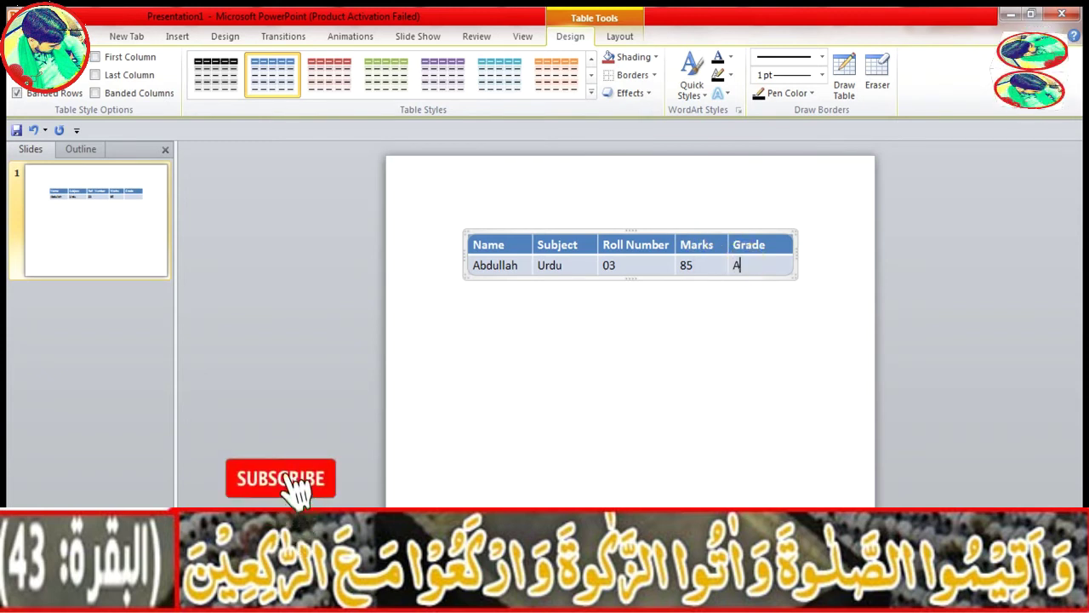
pyautogui.write('+')
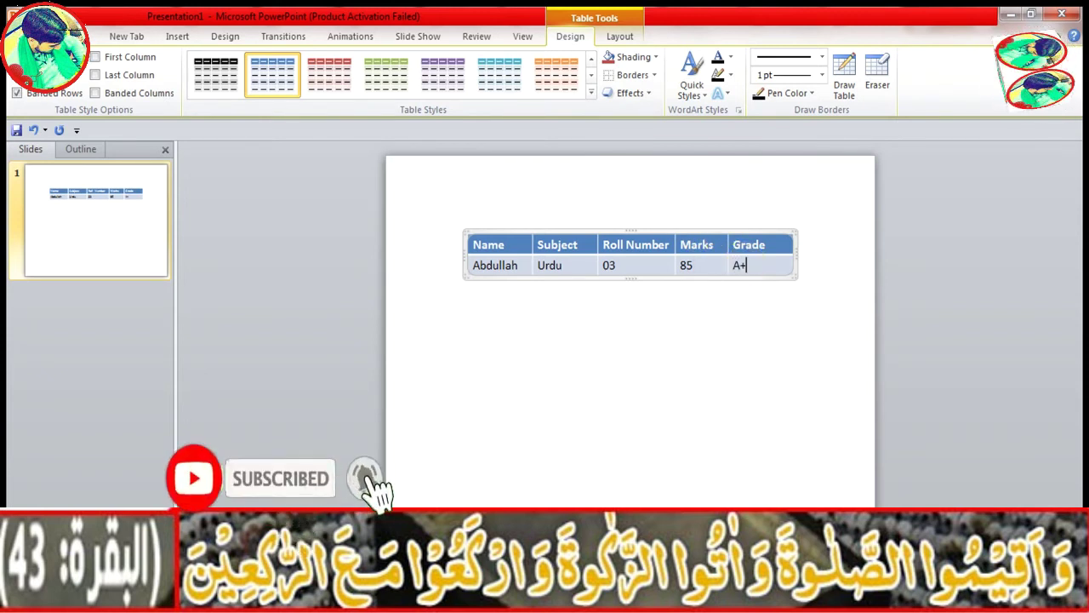
pyautogui.click(493, 265)
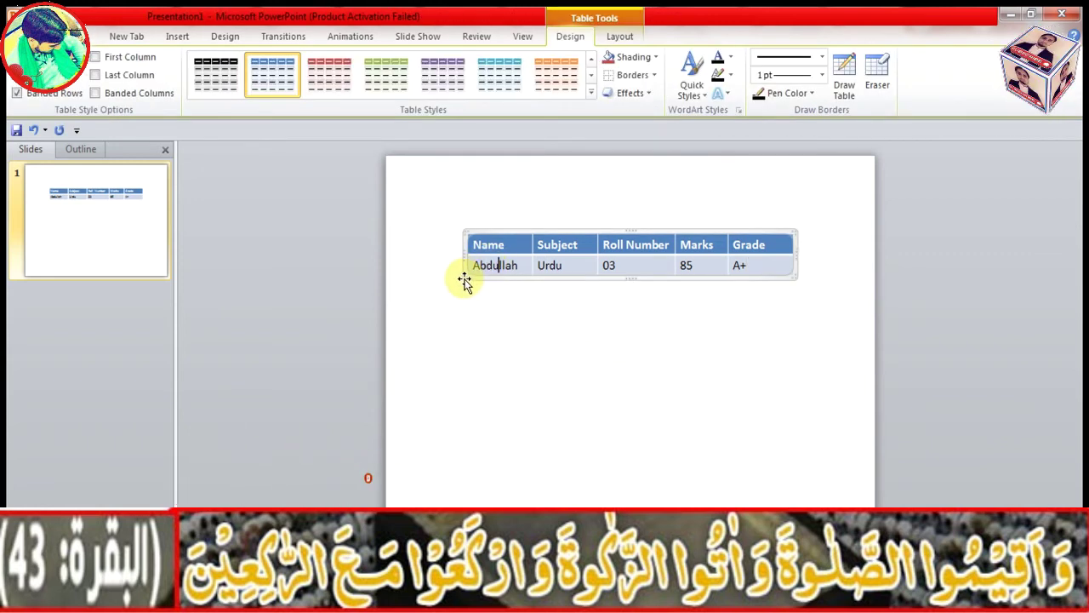
# - Enlarge the table by dragging its corner, then select the data row
pyautogui.moveTo(464, 279)
pyautogui.mouseDown()
pyautogui.moveTo(457, 310)
pyautogui.moveTo(782, 312)
pyautogui.mouseUp()
pyautogui.click(690, 339)
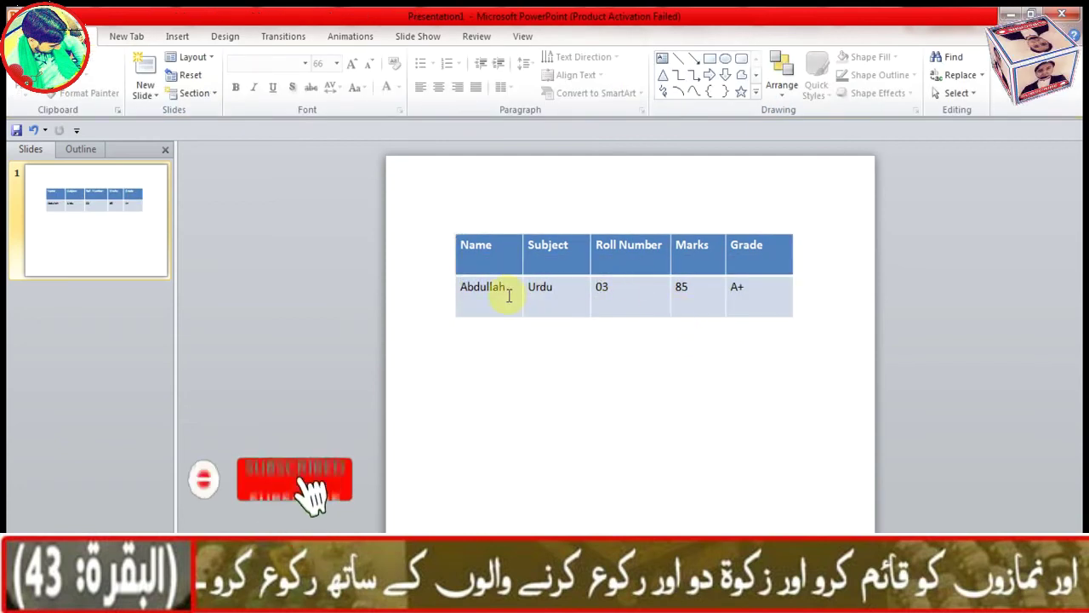
pyautogui.moveTo(462, 286); pyautogui.dragTo(753, 291)
pyautogui.click(752, 291)
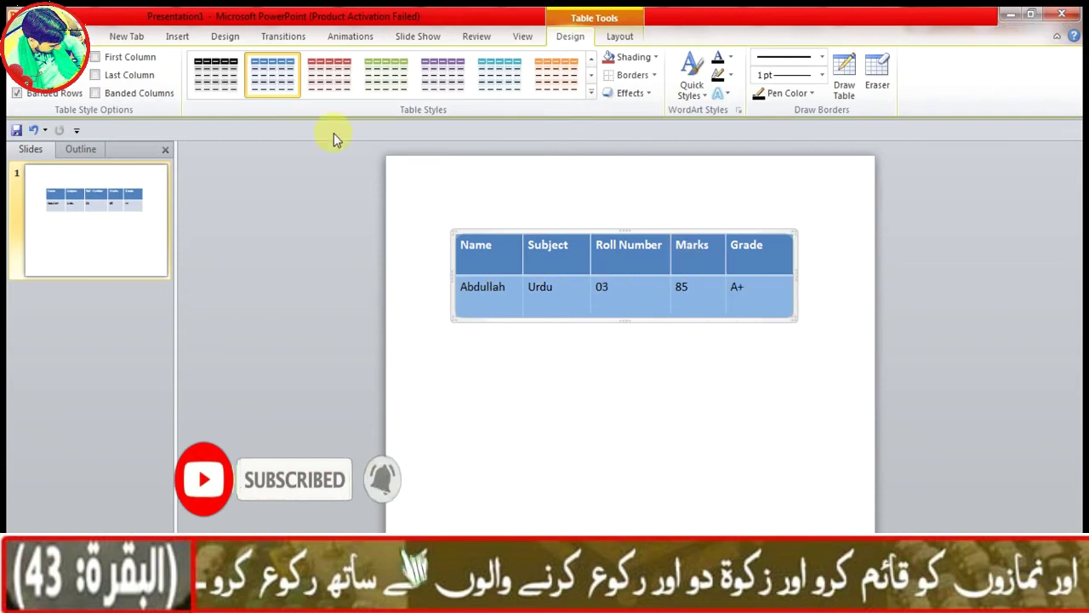
# - Make the data row's text blue, bold and centered in its cells
pyautogui.click(85, 36)
pyautogui.click(385, 88)
pyautogui.click(397, 87)
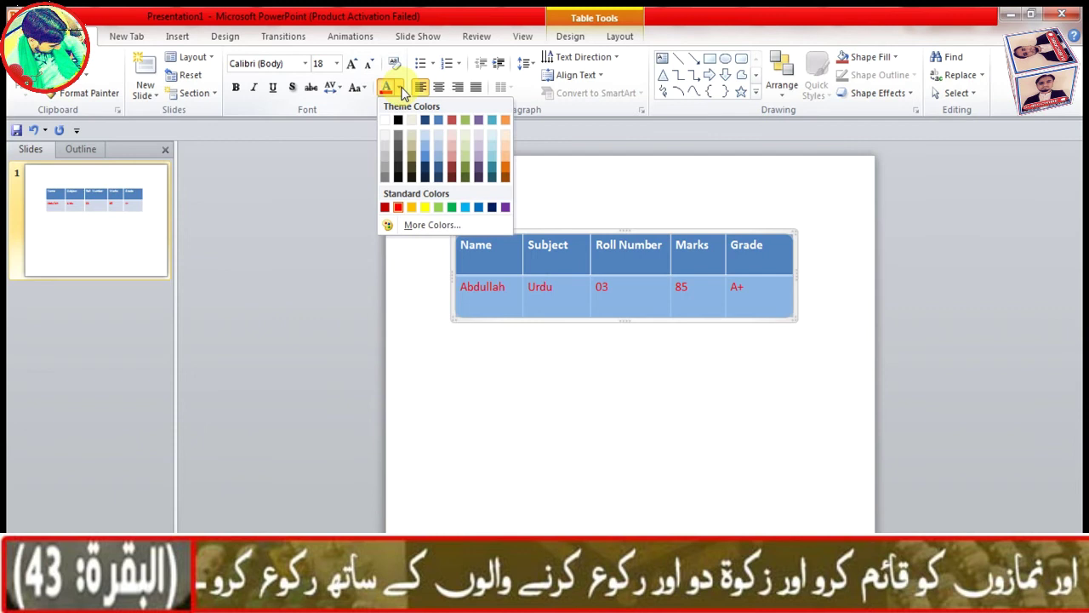
pyautogui.click(479, 208)
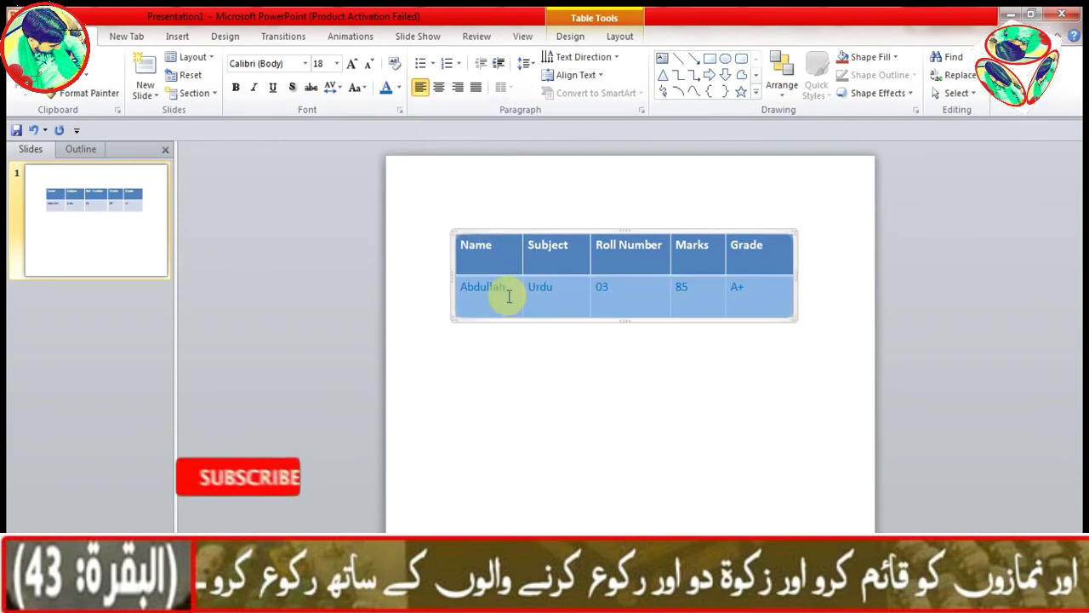
pyautogui.click(460, 287)
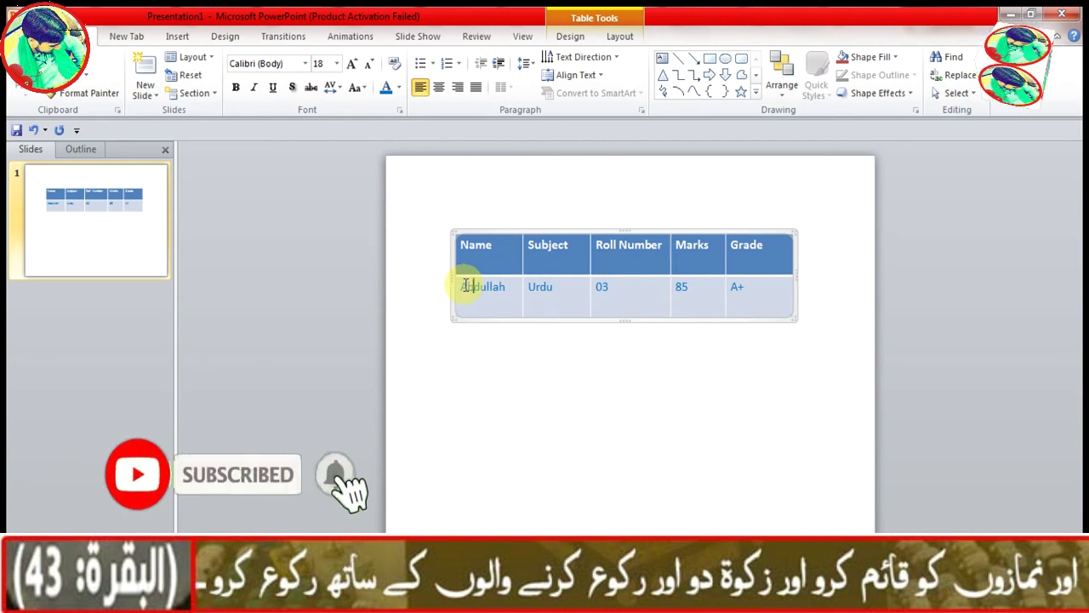
pyautogui.moveTo(534, 286); pyautogui.dragTo(773, 289)
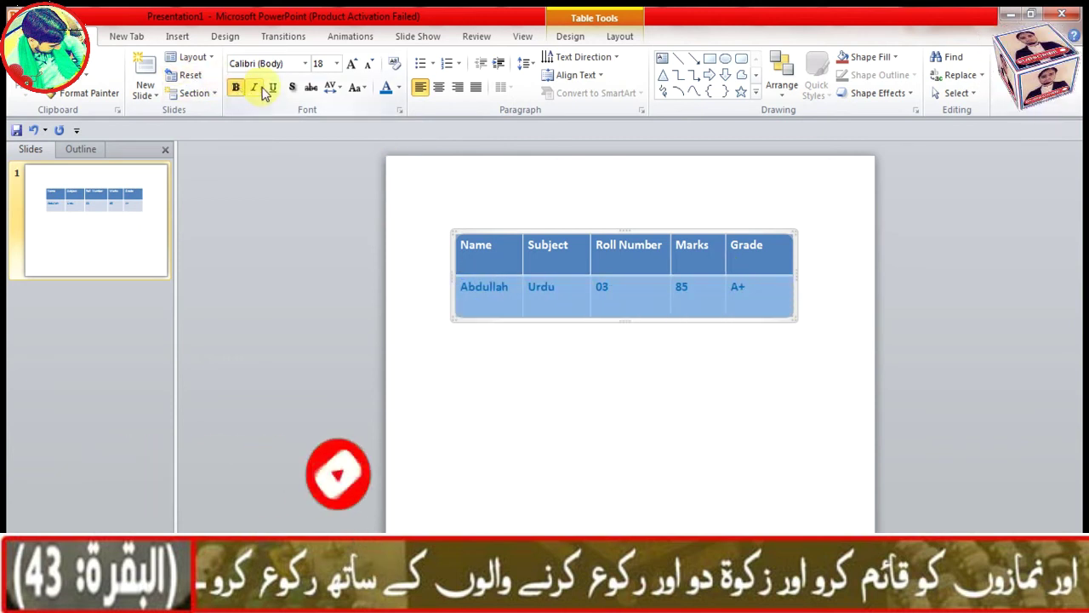
pyautogui.click(438, 87)
pyautogui.click(584, 357)
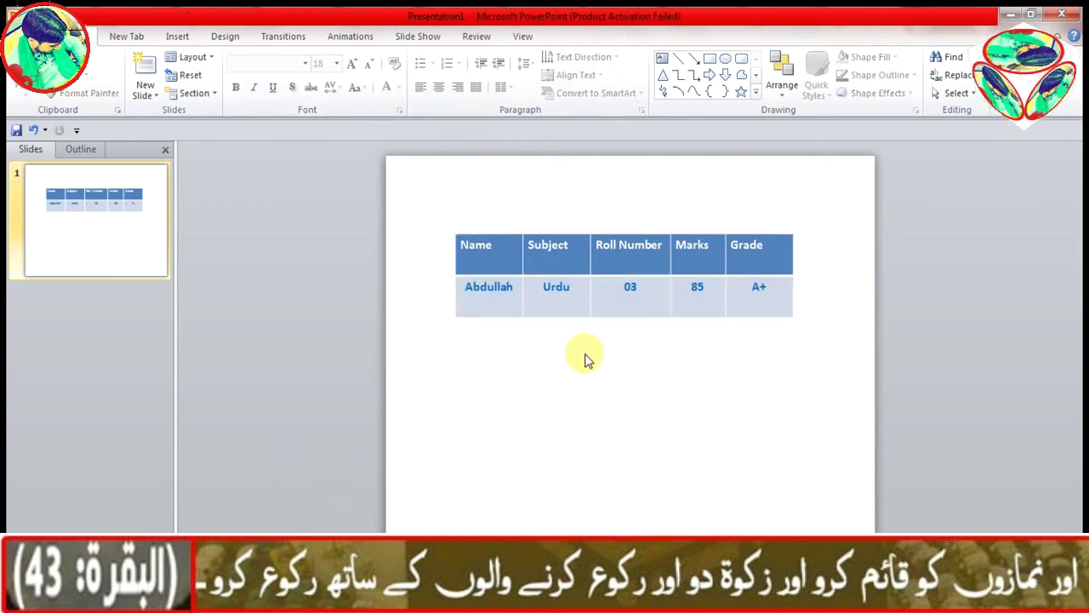